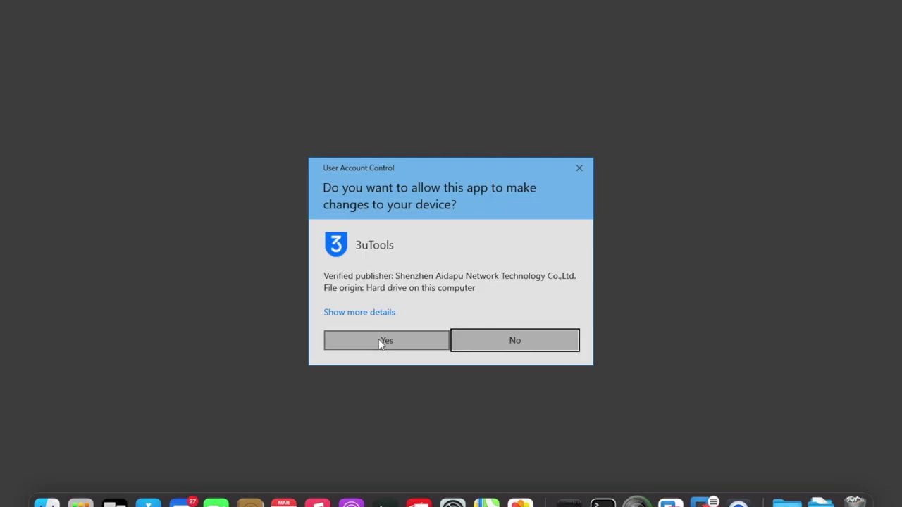
Allow 3uTools to make changes to the device and dismiss its disk space warning
{"action": "left_click", "coordinate": [379, 339]}
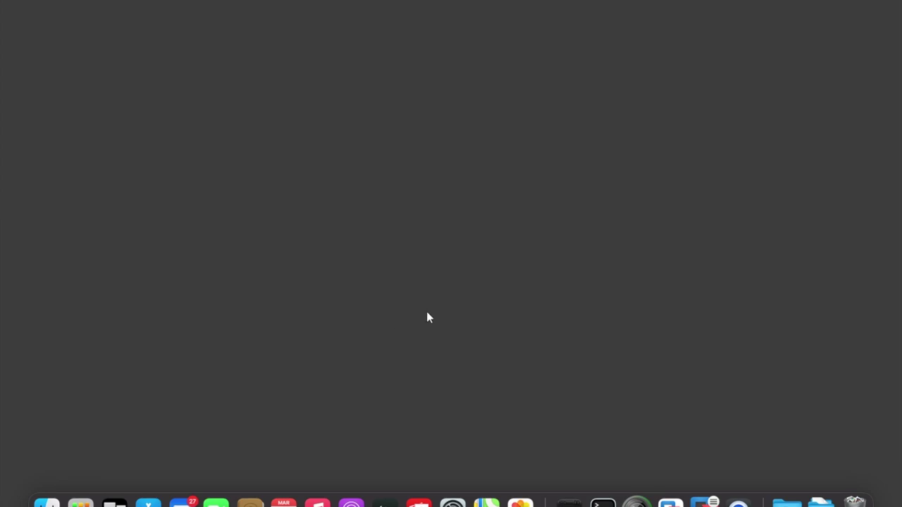
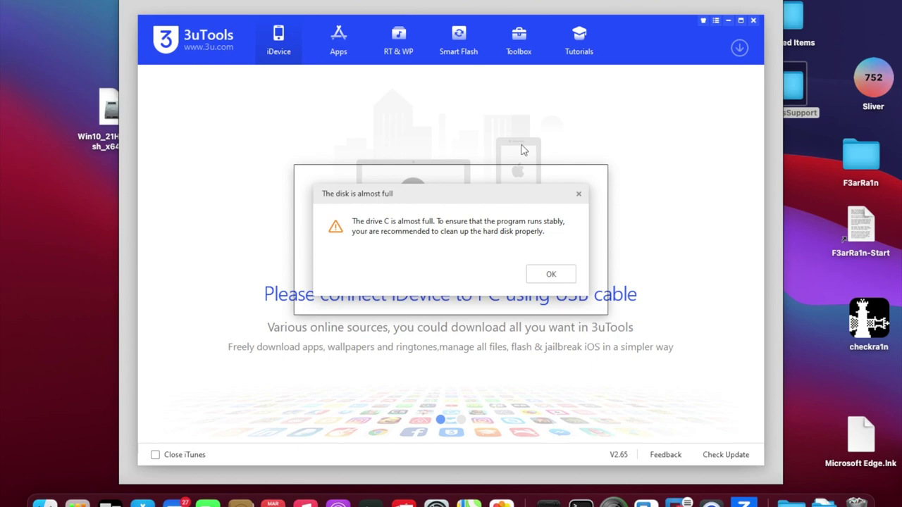
{"action": "left_click", "coordinate": [551, 275]}
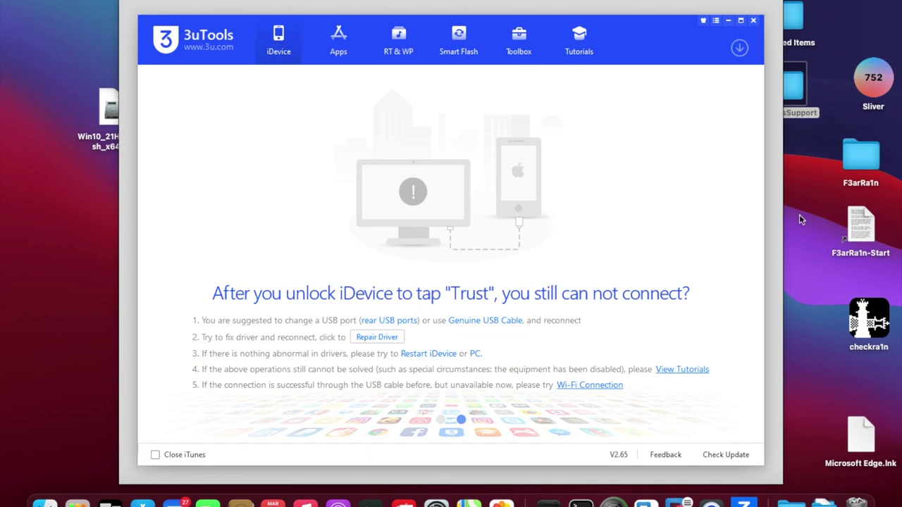
Switch to Quick Camera and move its window aside so that it covers less of 3uTools
{"action": "left_click", "coordinate": [613, 502]}
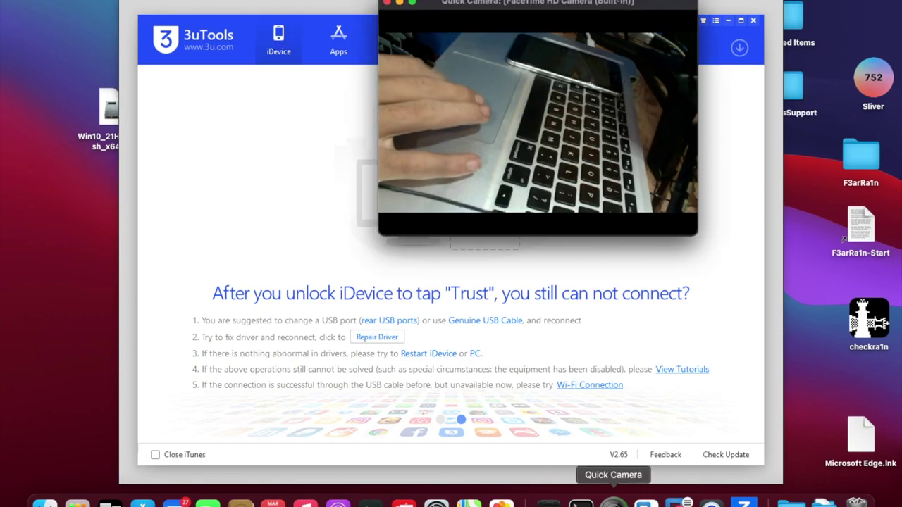
{"action": "left_click_drag", "start_coordinate": [559, 10], "coordinate": [714, 7]}
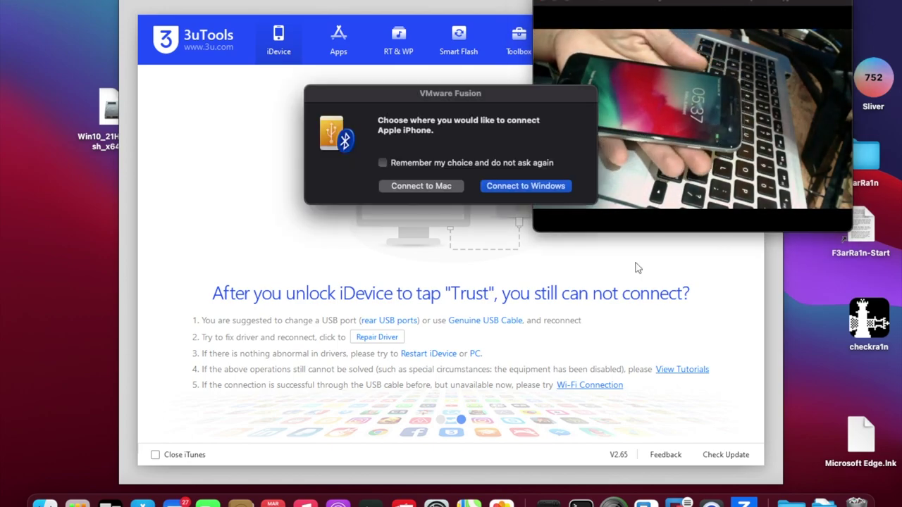
Connect the Apple iPhone to Windows and dismiss the connection reminder in 3uTools
{"action": "left_click", "coordinate": [525, 187]}
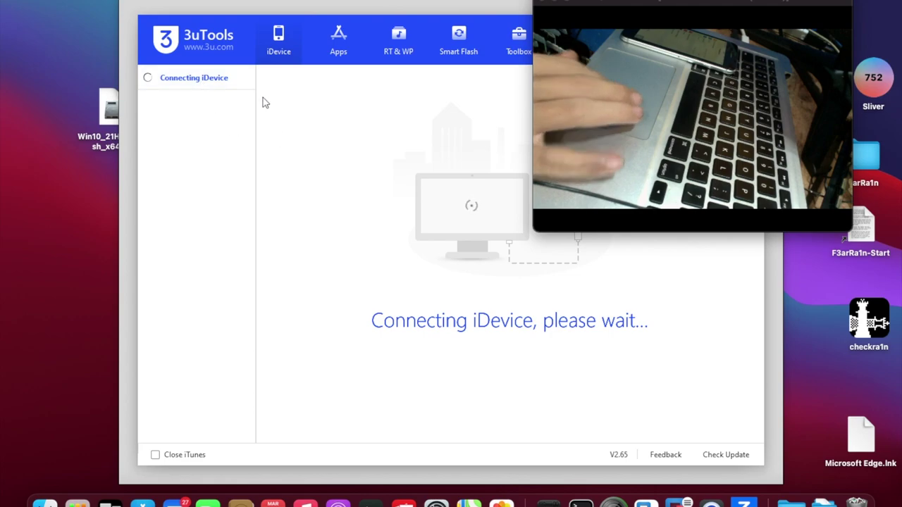
{"action": "left_click", "coordinate": [238, 167]}
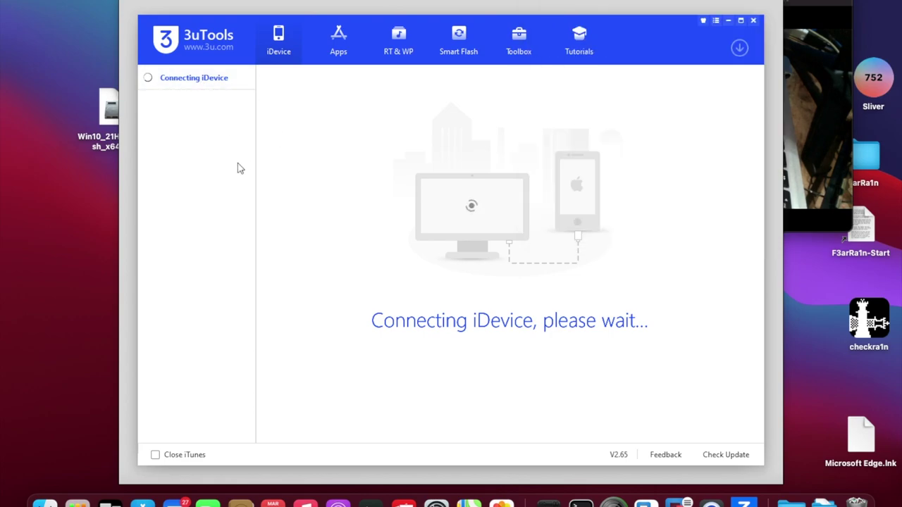
{"action": "left_click", "coordinate": [791, 110]}
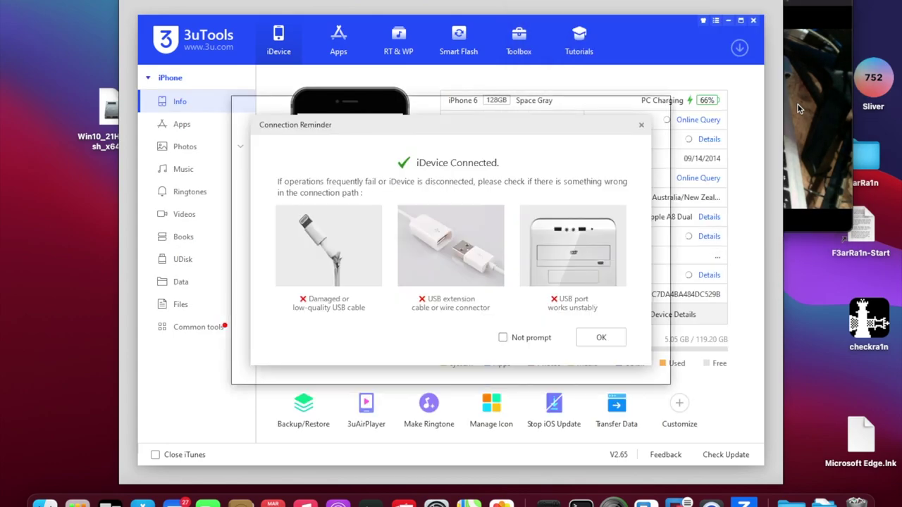
{"action": "left_click", "coordinate": [803, 104]}
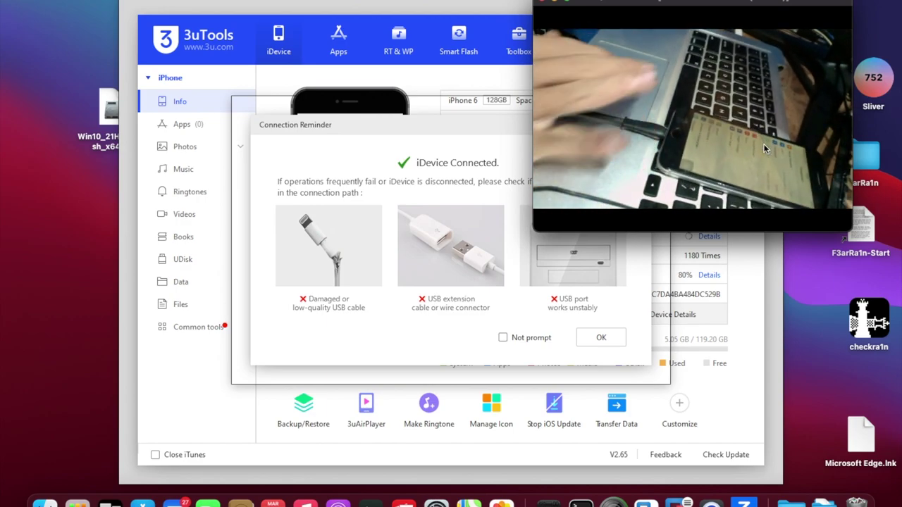
{"action": "left_click", "coordinate": [603, 339]}
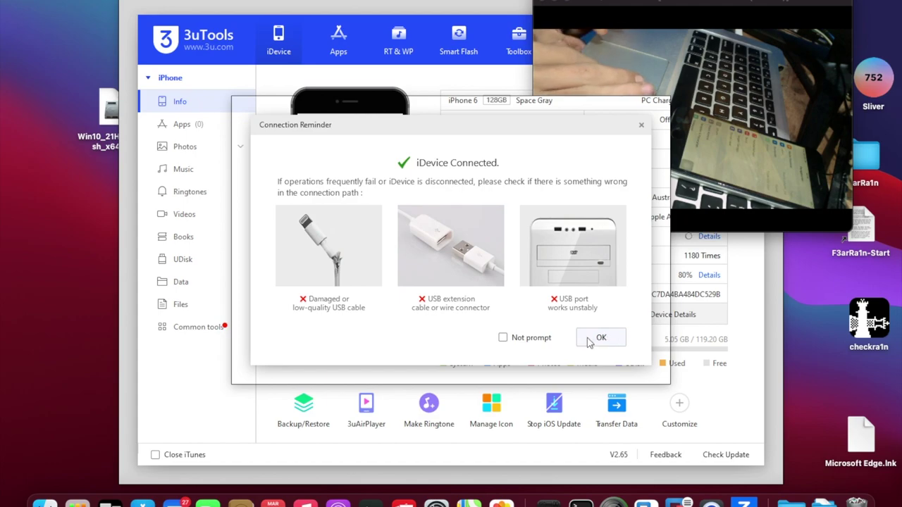
{"action": "left_click", "coordinate": [601, 337]}
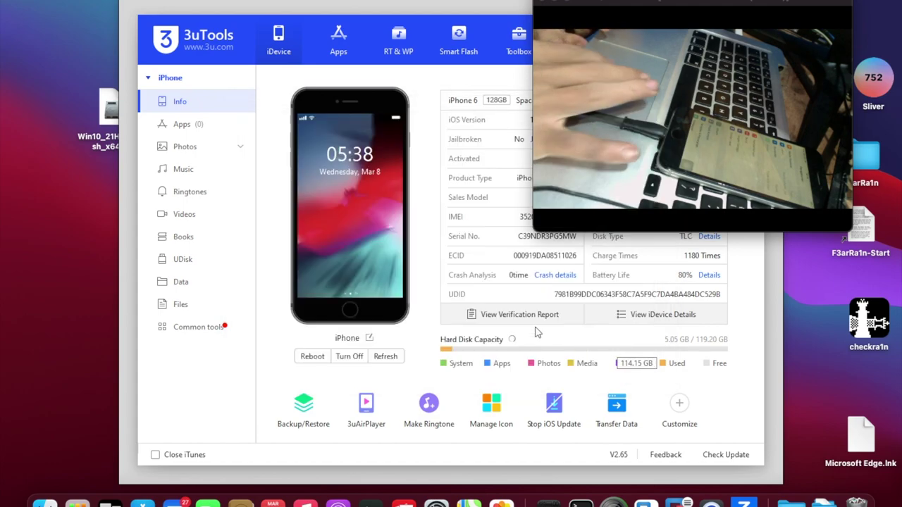
Move the camera window farther off the device information and open the Smart Flash section in 3uTools
{"action": "left_click_drag", "start_coordinate": [589, 6], "coordinate": [695, 9]}
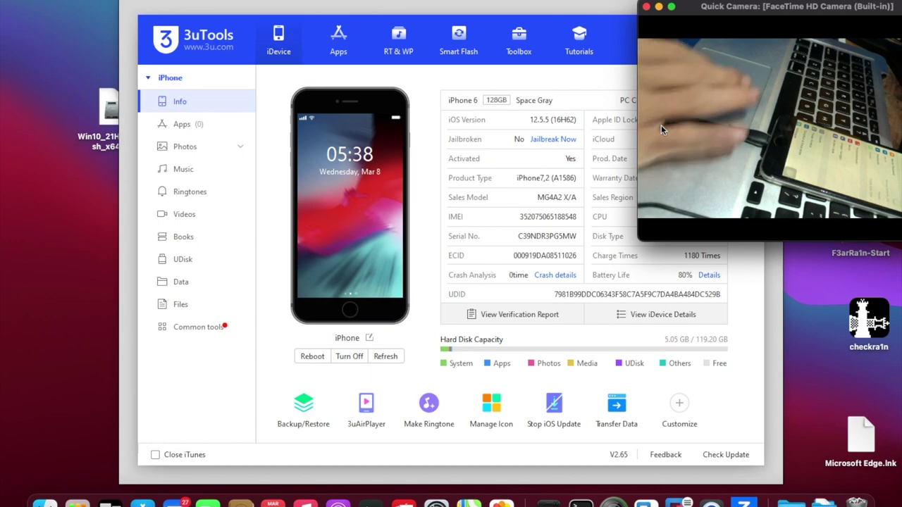
{"action": "left_click", "coordinate": [449, 55]}
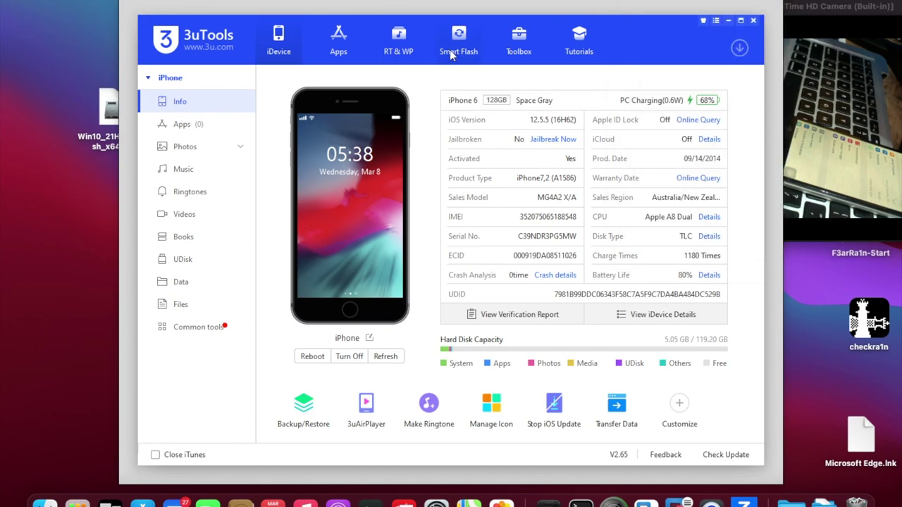
{"action": "left_click", "coordinate": [451, 48]}
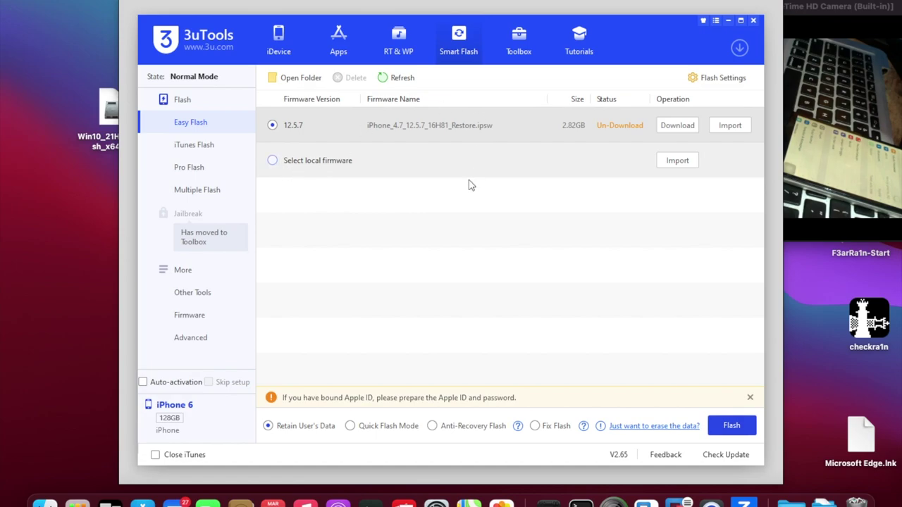
Select local firmware and import iPhone_4.7_12.5.7_16H81_Restore.ipsw from New Volume (F:)
{"action": "left_click", "coordinate": [356, 172]}
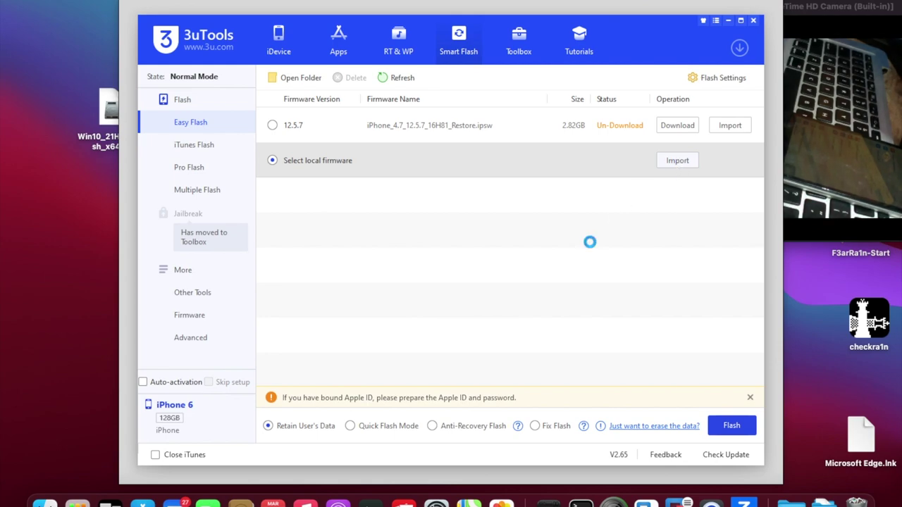
{"action": "left_click", "coordinate": [667, 162]}
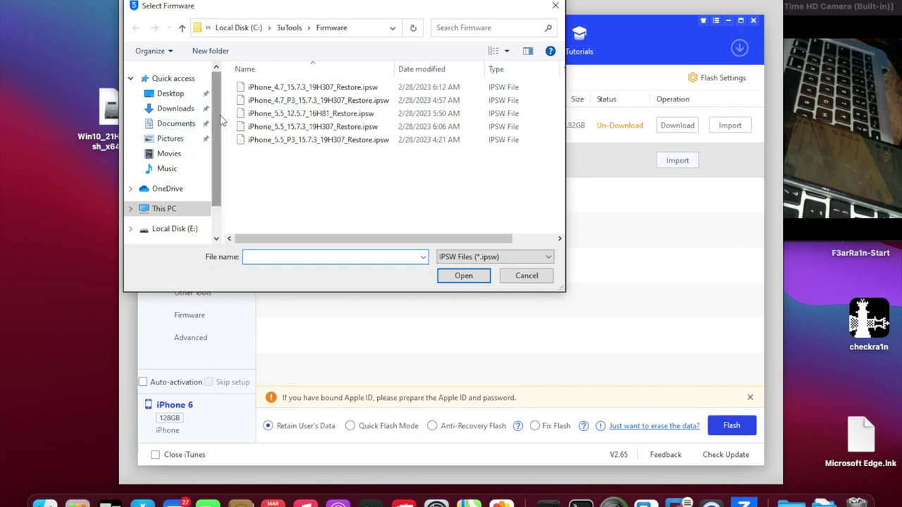
{"action": "left_click_drag", "start_coordinate": [219, 169], "coordinate": [230, 203]}
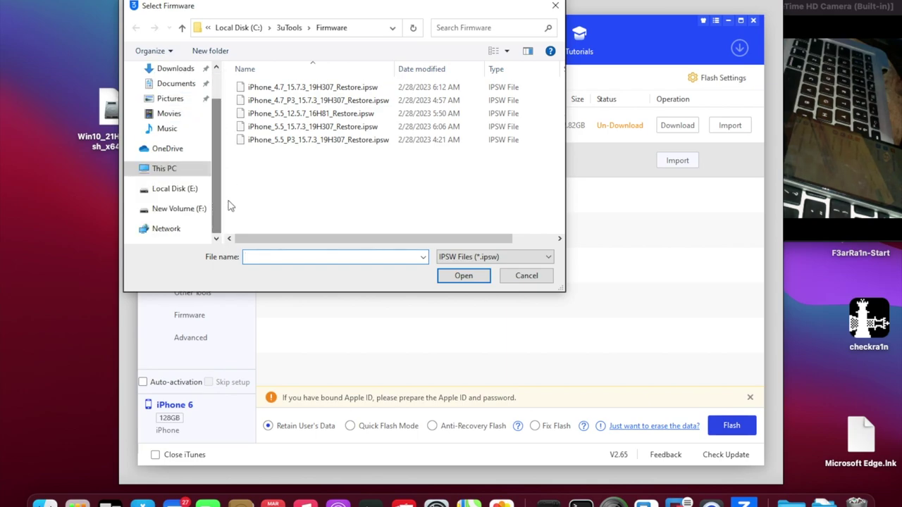
{"action": "left_click", "coordinate": [187, 196]}
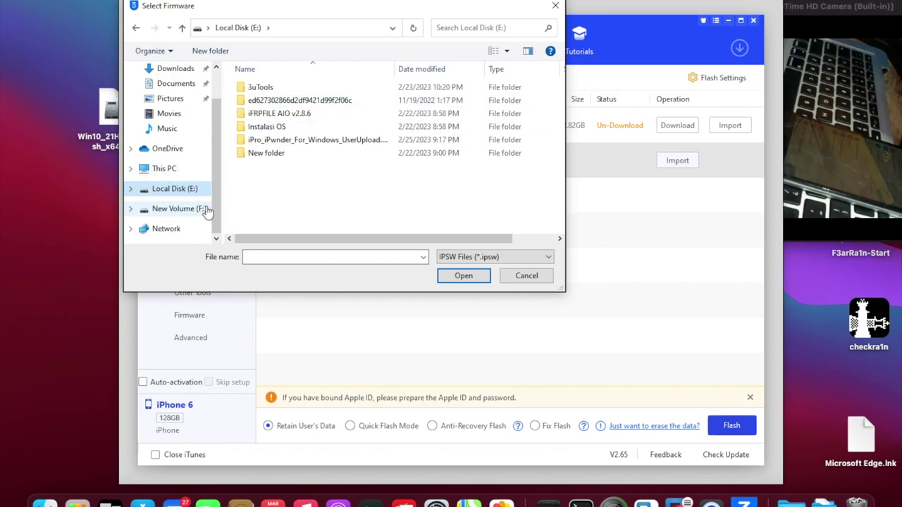
{"action": "left_click", "coordinate": [201, 211]}
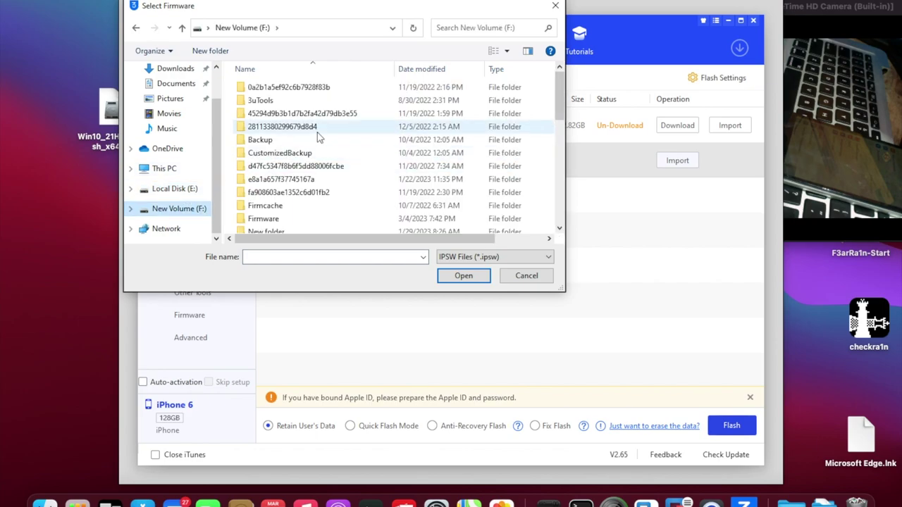
{"action": "scroll", "coordinate": [318, 137], "scroll_direction": "down", "scroll_amount": 10}
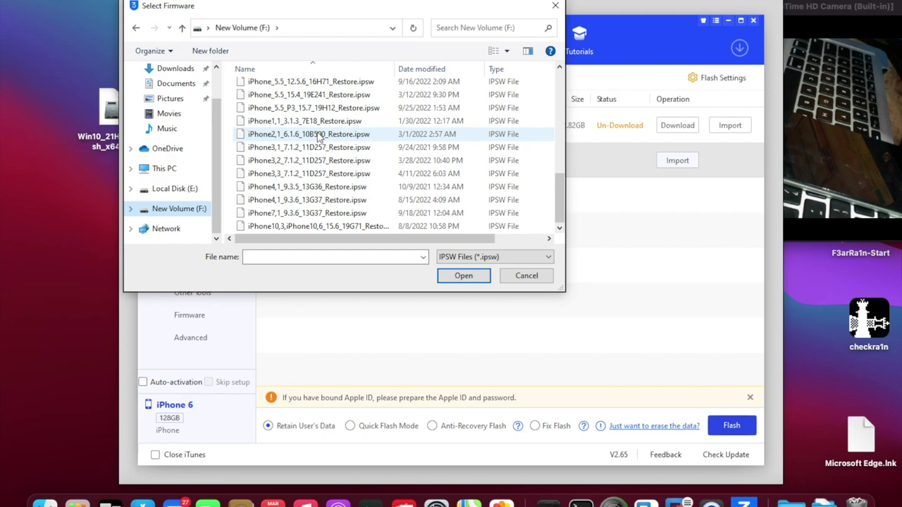
{"action": "scroll", "coordinate": [318, 138], "scroll_direction": "up", "scroll_amount": 3}
{"action": "scroll", "coordinate": [318, 138], "scroll_direction": "down", "scroll_amount": 3}
{"action": "scroll", "coordinate": [318, 137], "scroll_direction": "up", "scroll_amount": 8}
{"action": "scroll", "coordinate": [318, 138], "scroll_direction": "down", "scroll_amount": 7}
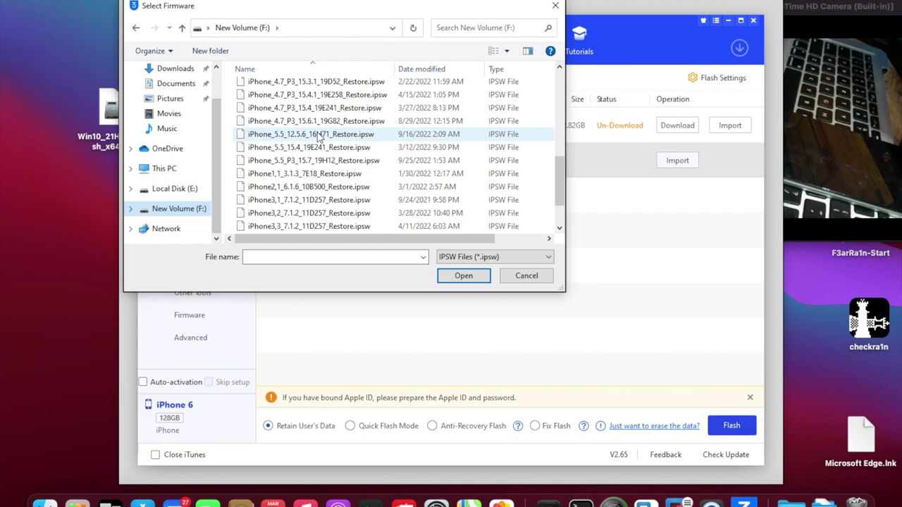
{"action": "scroll", "coordinate": [315, 125], "scroll_direction": "up", "scroll_amount": 3}
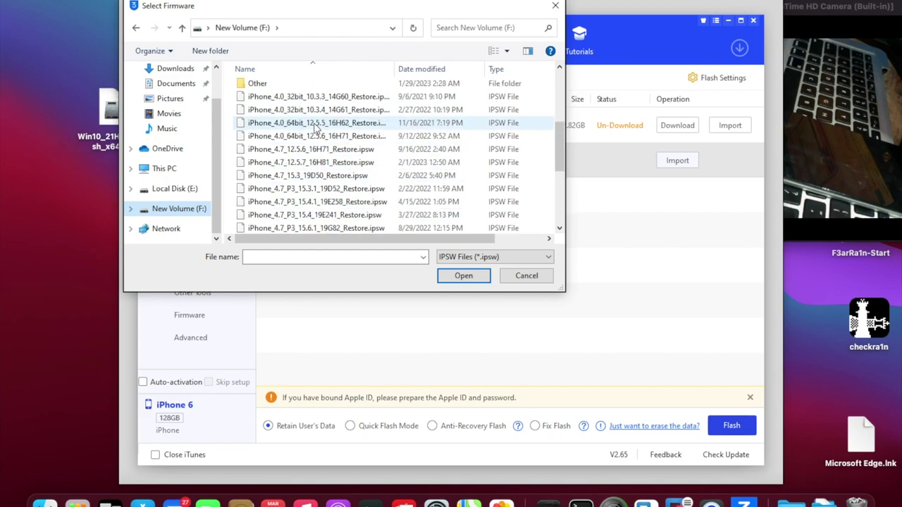
{"action": "left_click", "coordinate": [296, 164]}
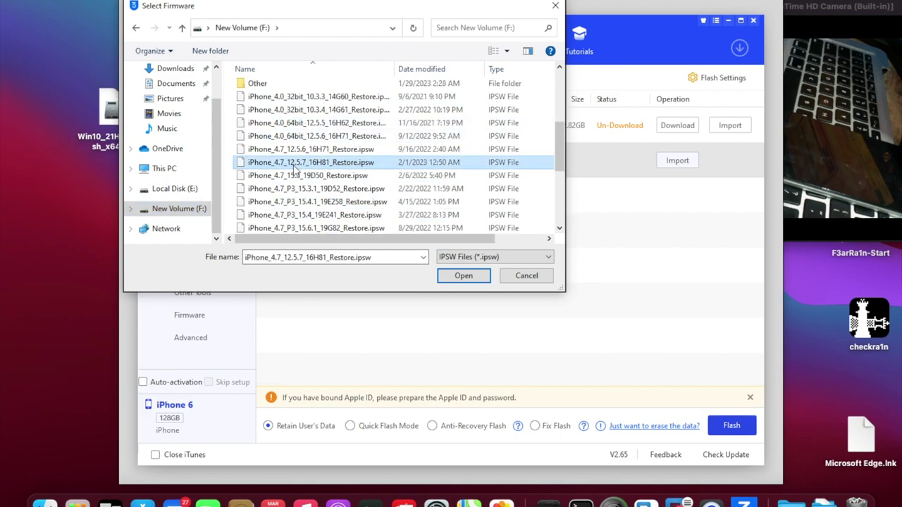
{"action": "left_click", "coordinate": [466, 277]}
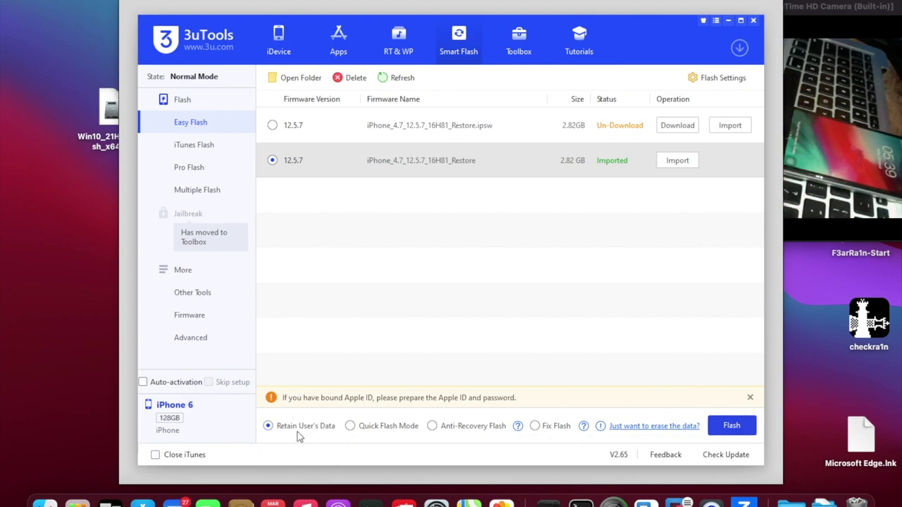
Start flashing the iPhone 6 with the imported 12.5.7 firmware in Retain User's Data mode and confirm the Easy Flash reminder
{"action": "left_click", "coordinate": [350, 426]}
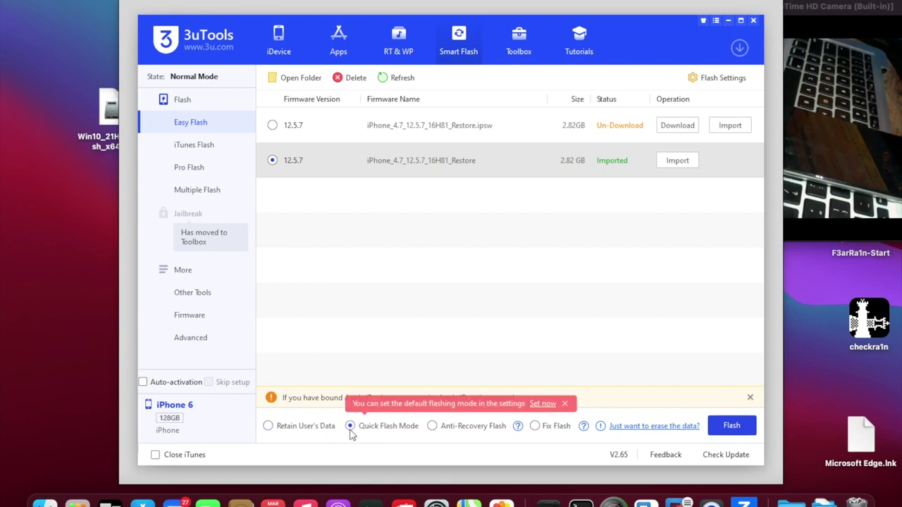
{"action": "left_click", "coordinate": [269, 427]}
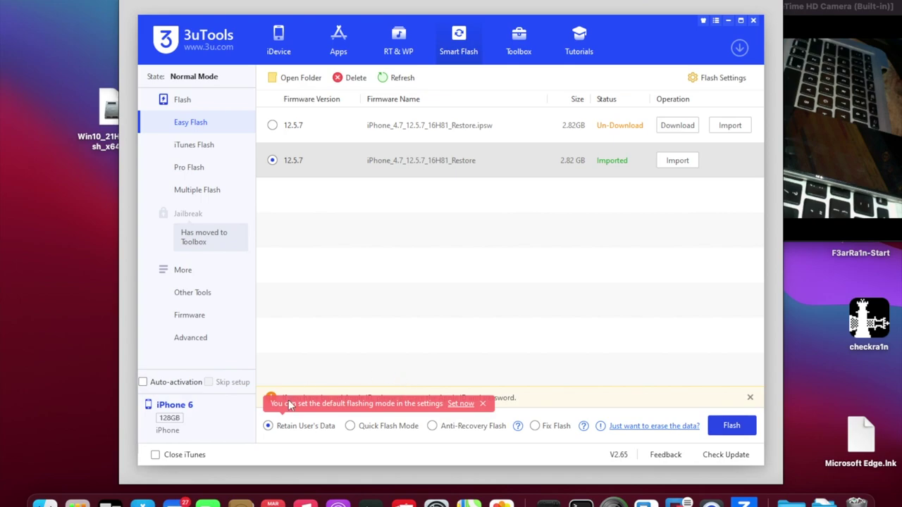
{"action": "left_click", "coordinate": [733, 427]}
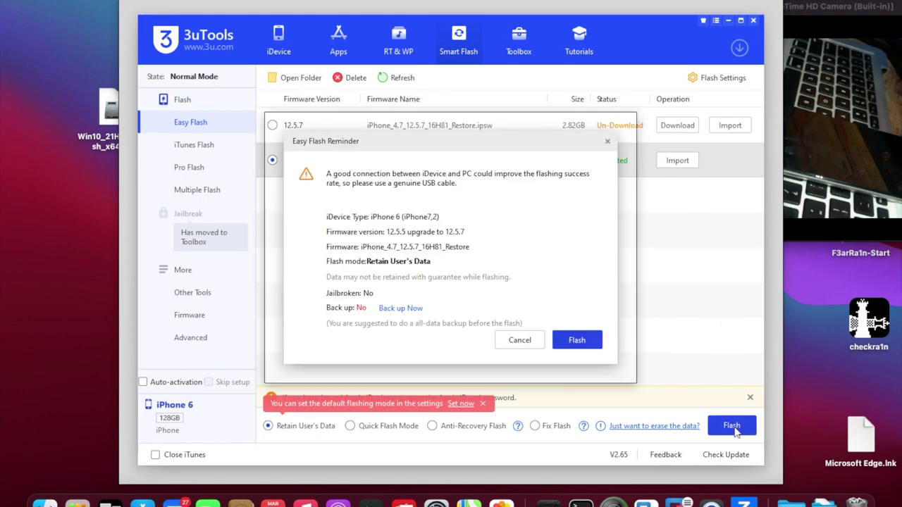
{"action": "left_click", "coordinate": [589, 341]}
Bring the camera window back into view beside the flashing progress and close the low battery notice
{"action": "left_click", "coordinate": [767, 25]}
{"action": "left_click_drag", "start_coordinate": [767, 24], "coordinate": [706, 5]}
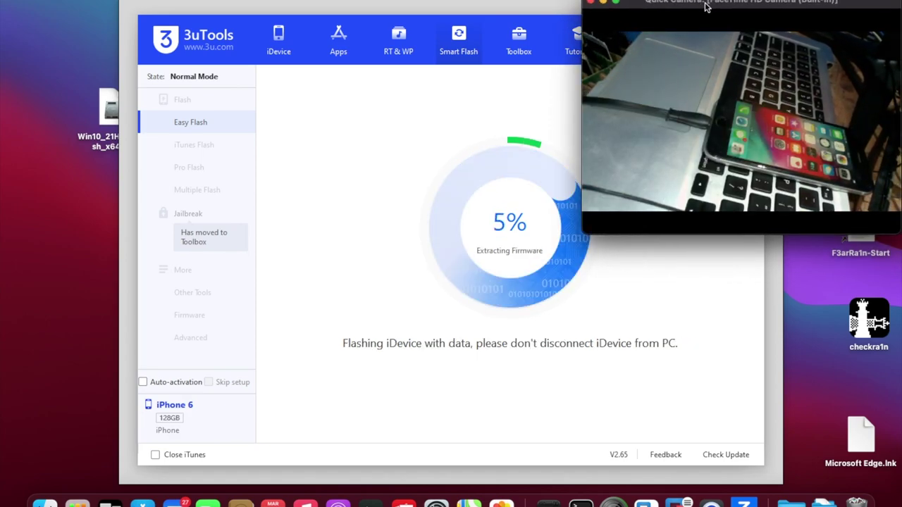
{"action": "left_click", "coordinate": [526, 299]}
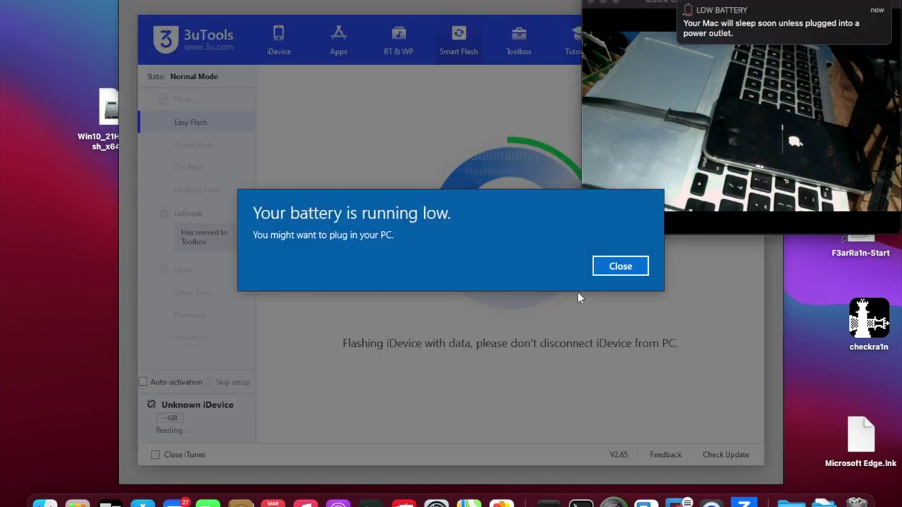
{"action": "left_click", "coordinate": [620, 265]}
{"action": "left_click", "coordinate": [853, 113]}
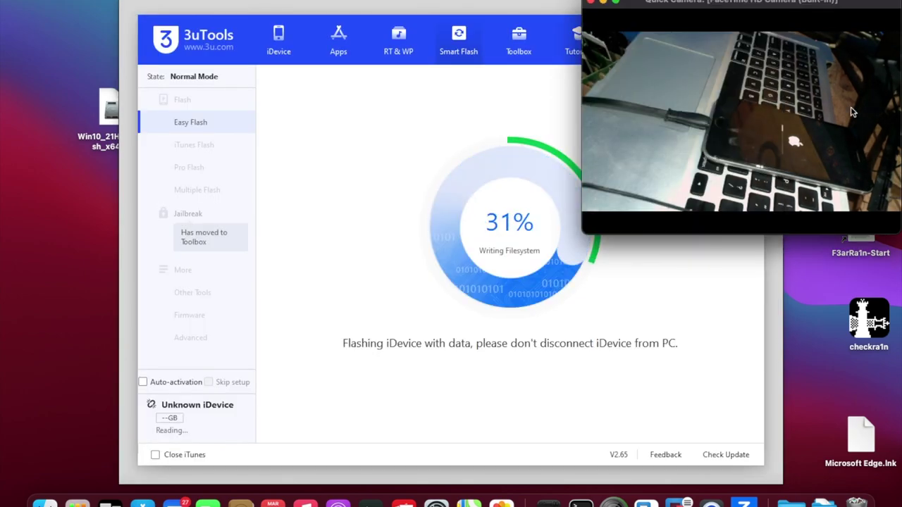